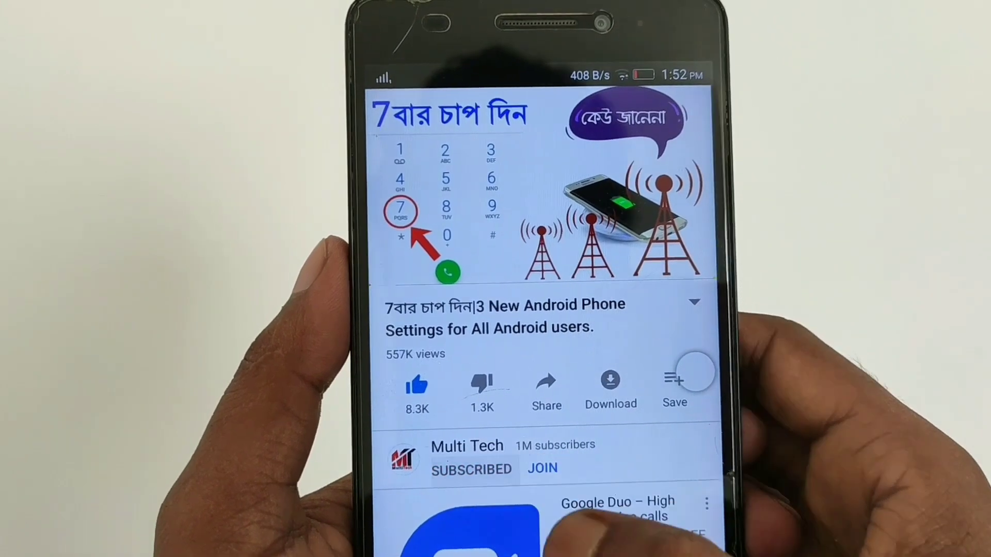
{"action": "left_click", "coordinate": [650, 452]}
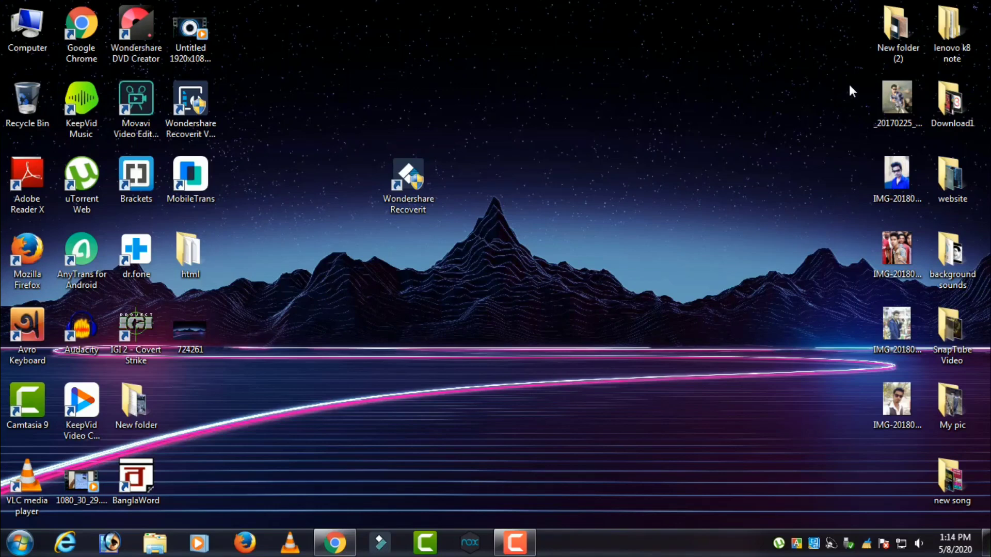
- Delete the _20170225 photo and the four IMG-20180 photos from the desktop to the Recycle Bin
{"action": "left_click_drag", "start_coordinate": [852, 83], "coordinate": [921, 433]}
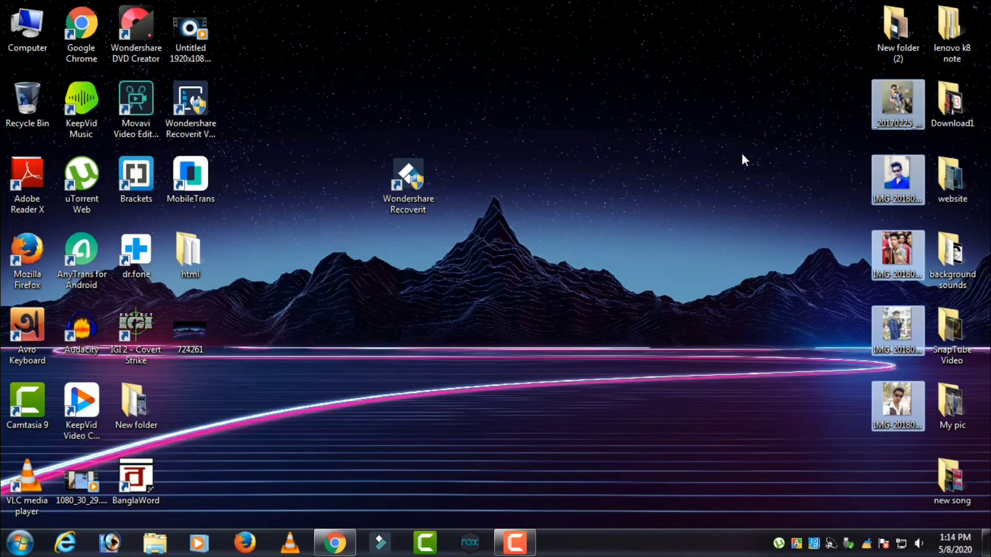
{"action": "right_click", "coordinate": [890, 98]}
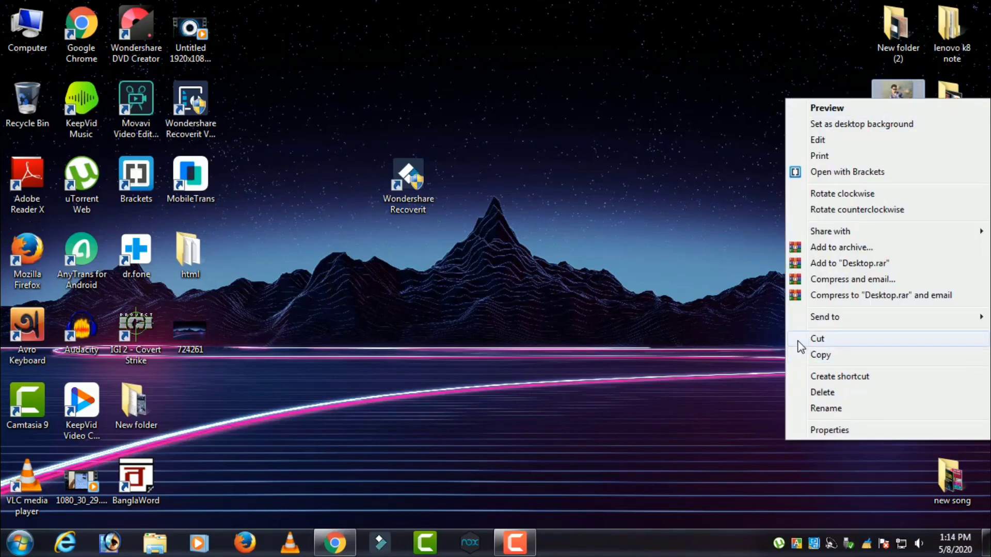
{"action": "left_click", "coordinate": [826, 392]}
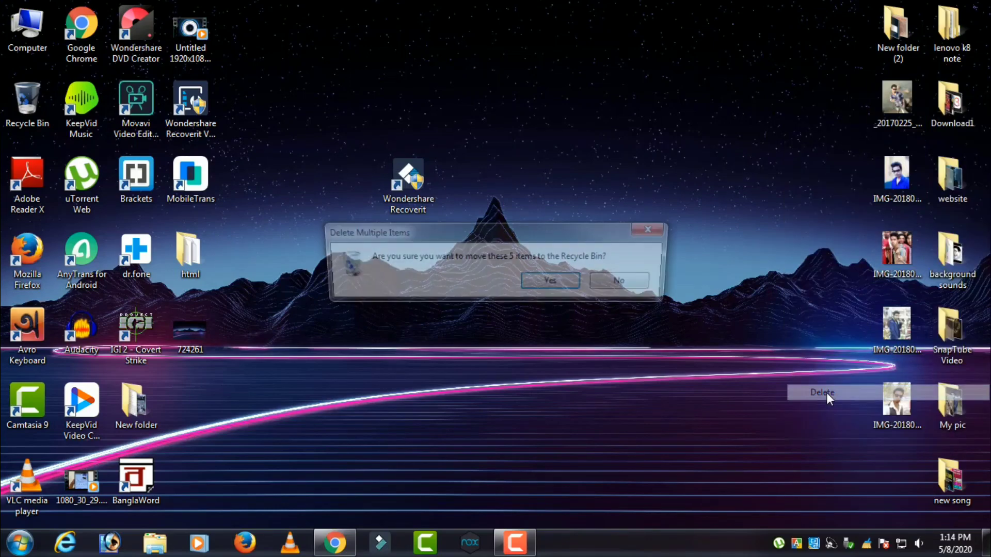
{"action": "left_click", "coordinate": [559, 282]}
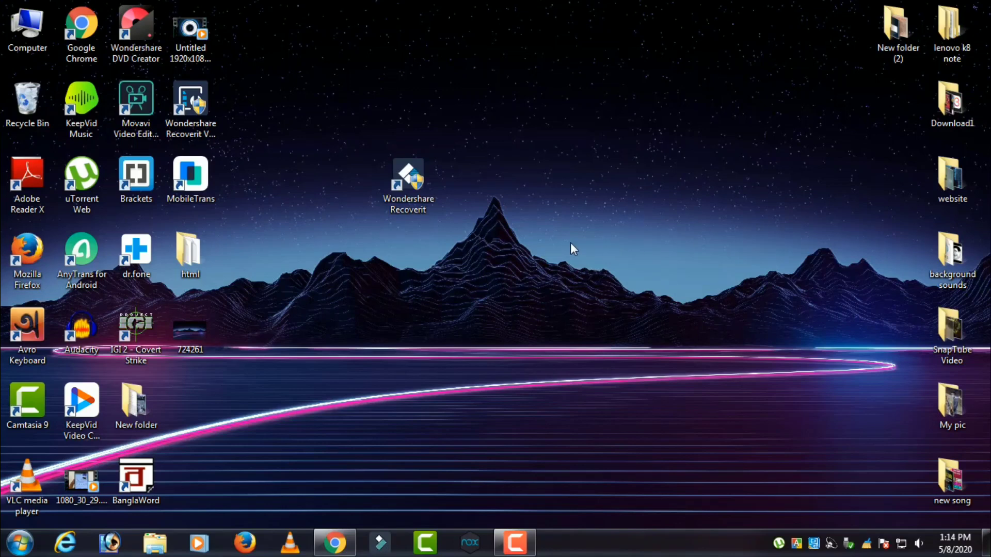
- Empty the Recycle Bin to permanently delete its contents
{"action": "right_click", "coordinate": [19, 99]}
{"action": "left_click", "coordinate": [40, 115]}
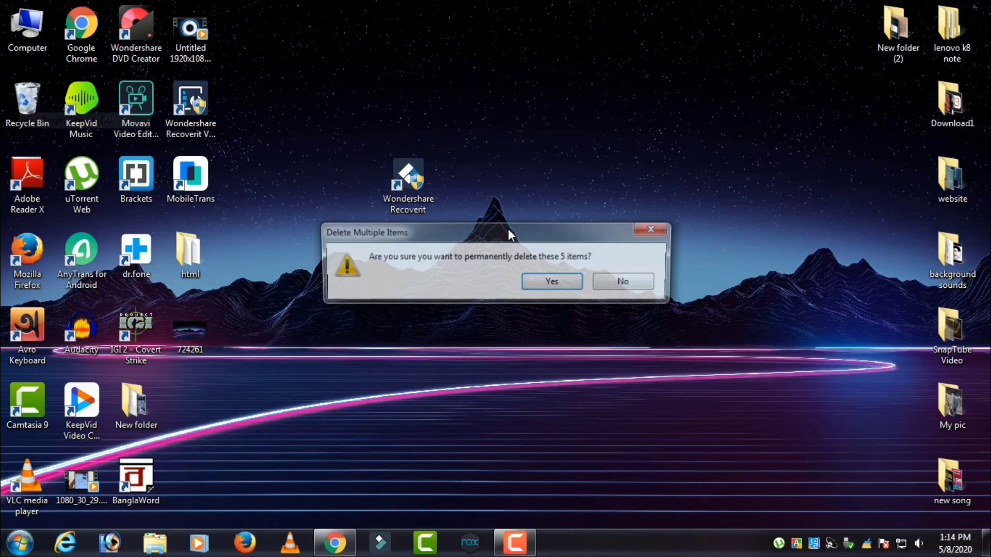
{"action": "left_click", "coordinate": [535, 280]}
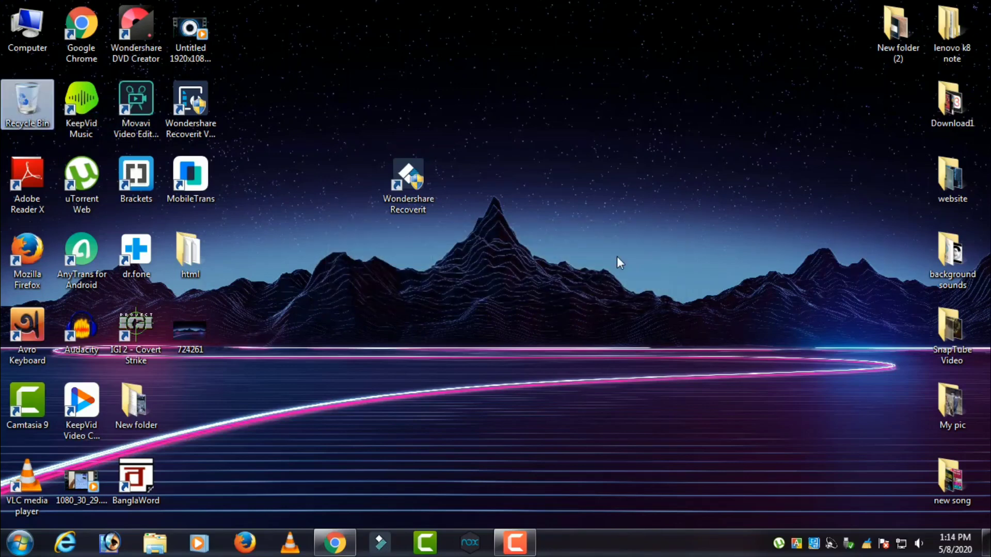
- Switch to Chrome and look over the Recoverit free data recovery page
{"action": "left_click", "coordinate": [334, 539]}
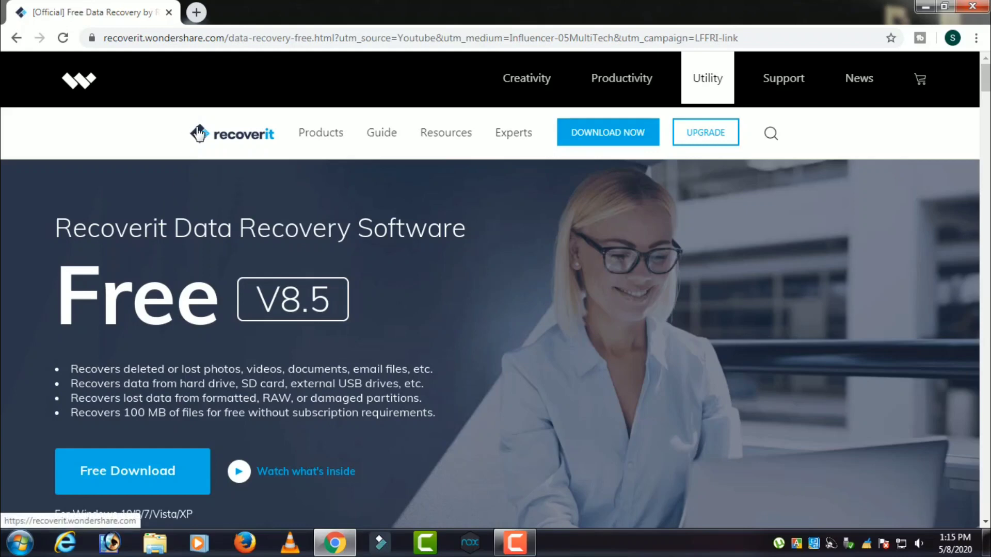
{"action": "scroll", "coordinate": [285, 189], "scroll_direction": "down", "scroll_amount": 2}
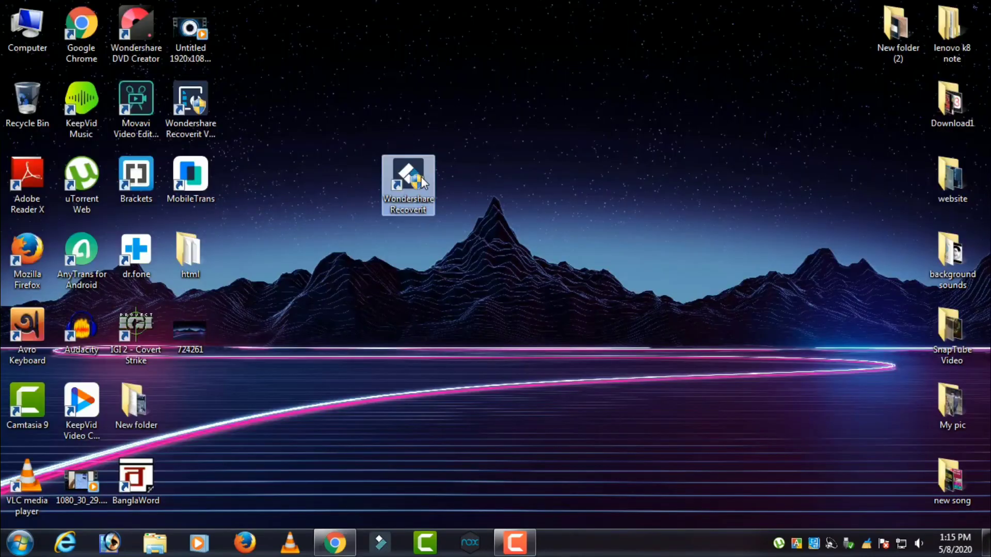
- Launch Wondershare Recoverit from the desktop, scan the Recycle Bin location for lost files, and dismiss the scan tips
{"action": "double_click", "coordinate": [421, 177]}
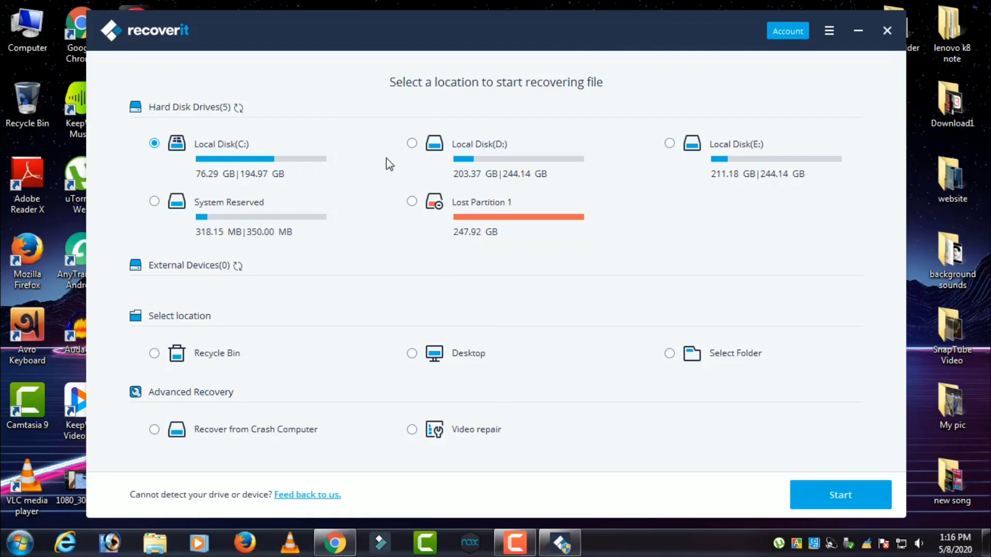
{"action": "left_click", "coordinate": [670, 144]}
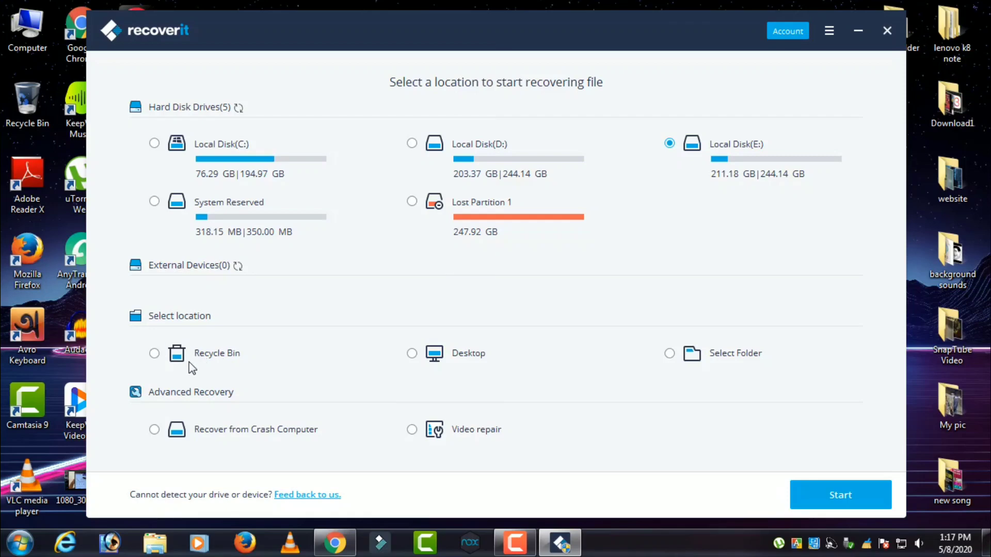
{"action": "left_click", "coordinate": [155, 353]}
{"action": "left_click", "coordinate": [844, 506]}
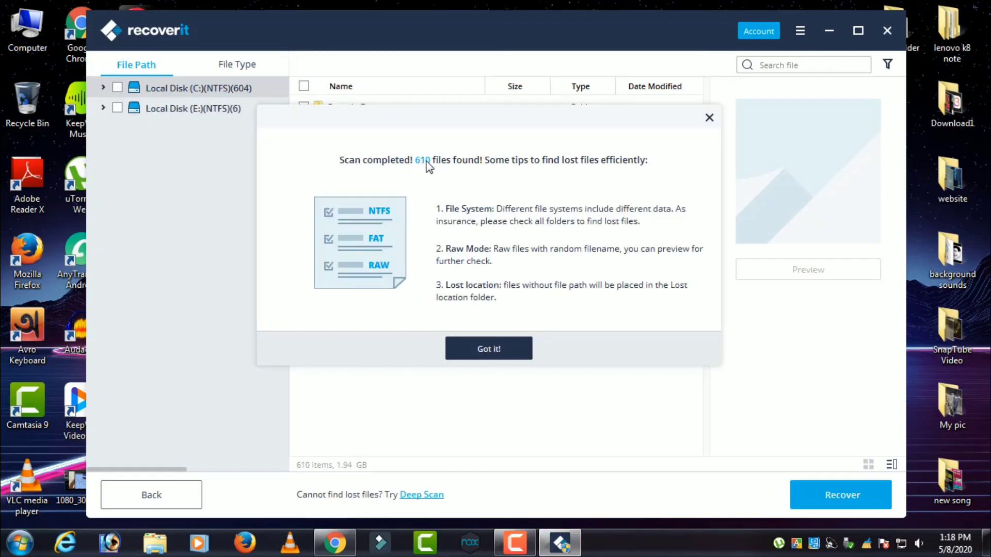
{"action": "left_click", "coordinate": [506, 351]}
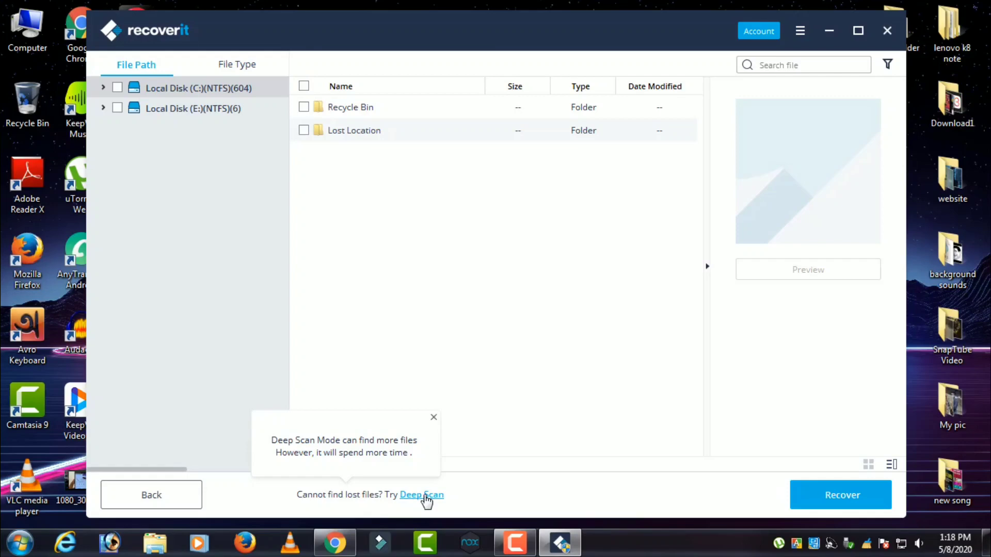
- Open the Recycle Bin folder in the Local Disk (C:) scan results and locate the deleted photos
{"action": "double_click", "coordinate": [354, 110]}
{"action": "scroll", "coordinate": [413, 362], "scroll_direction": "down", "scroll_amount": 3}
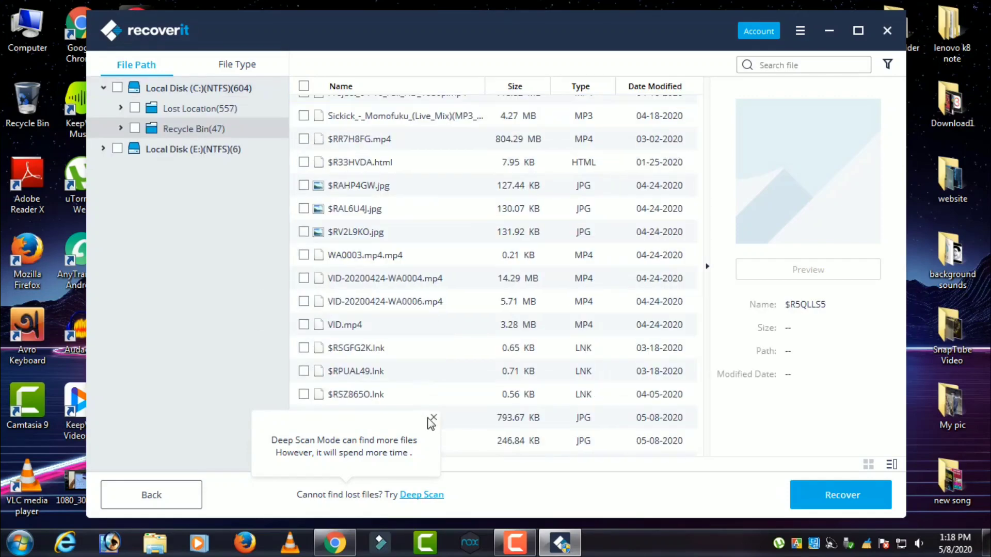
{"action": "left_click", "coordinate": [433, 418]}
{"action": "scroll", "coordinate": [391, 366], "scroll_direction": "down", "scroll_amount": 3}
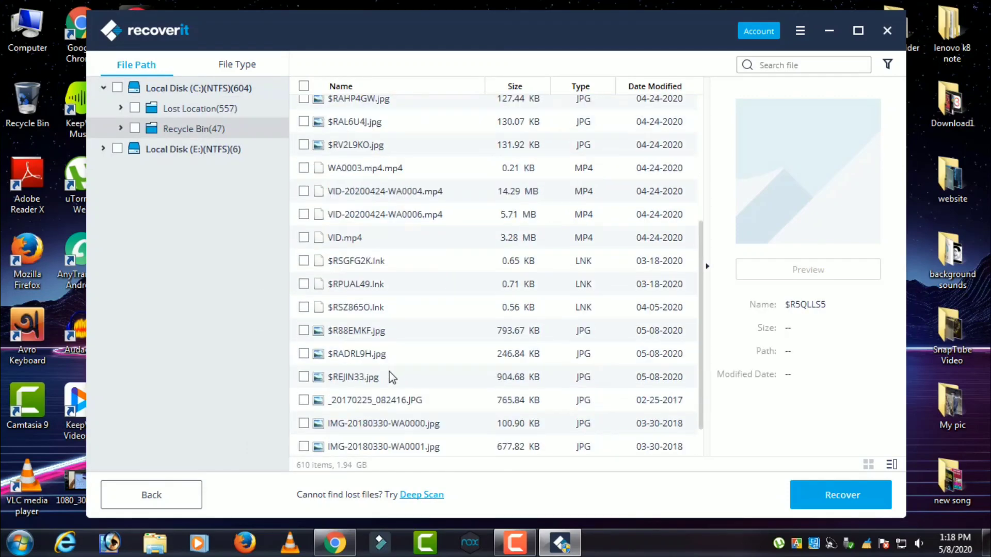
{"action": "scroll", "coordinate": [390, 410], "scroll_direction": "down", "scroll_amount": 2}
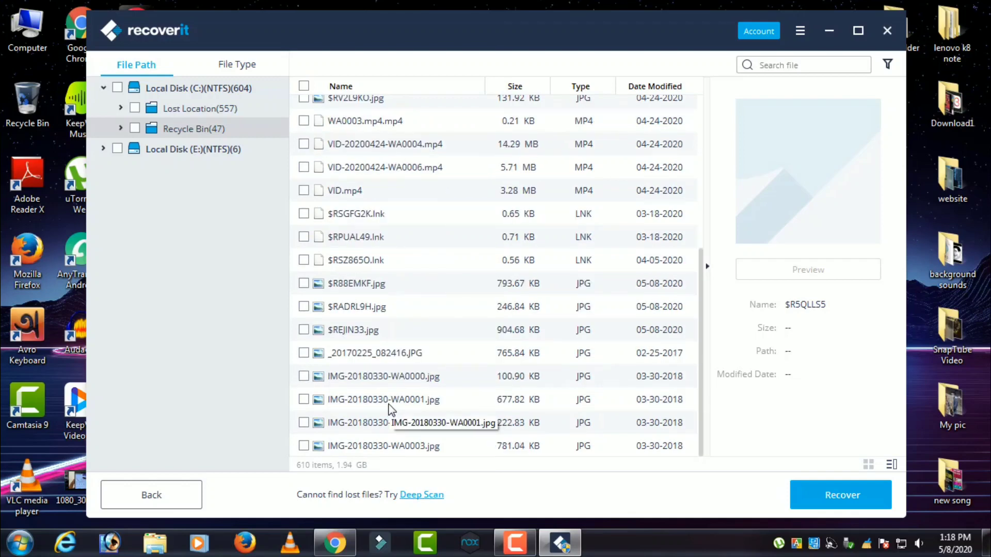
{"action": "scroll", "coordinate": [390, 408], "scroll_direction": "up", "scroll_amount": 5}
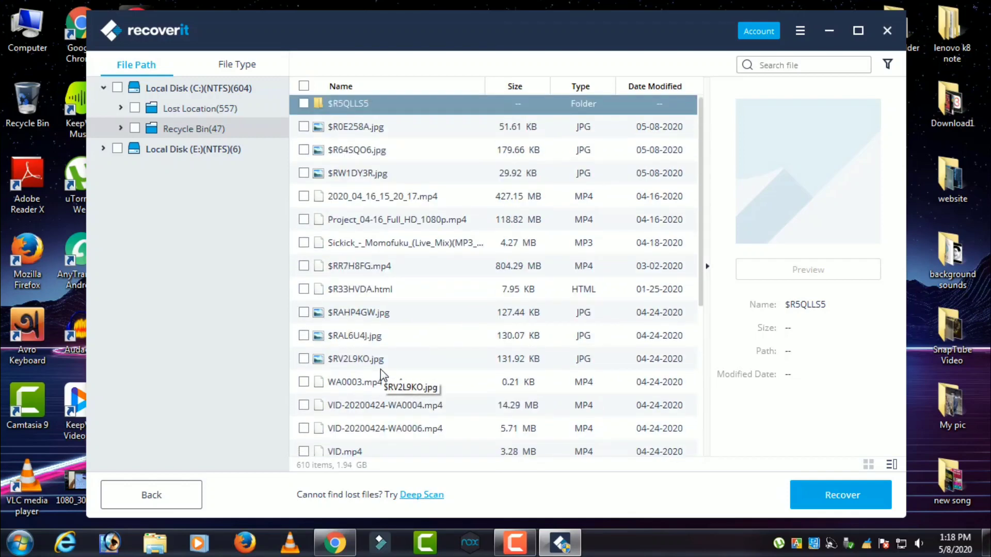
- Check the previews of _20170225_082416.JPG and the photos IMG-20180330-WA0000.jpg through IMG-20180330-WA0003.jpg
{"action": "scroll", "coordinate": [380, 370], "scroll_direction": "down", "scroll_amount": 5}
{"action": "left_click", "coordinate": [374, 355]}
{"action": "left_click", "coordinate": [381, 374]}
{"action": "left_click", "coordinate": [385, 396]}
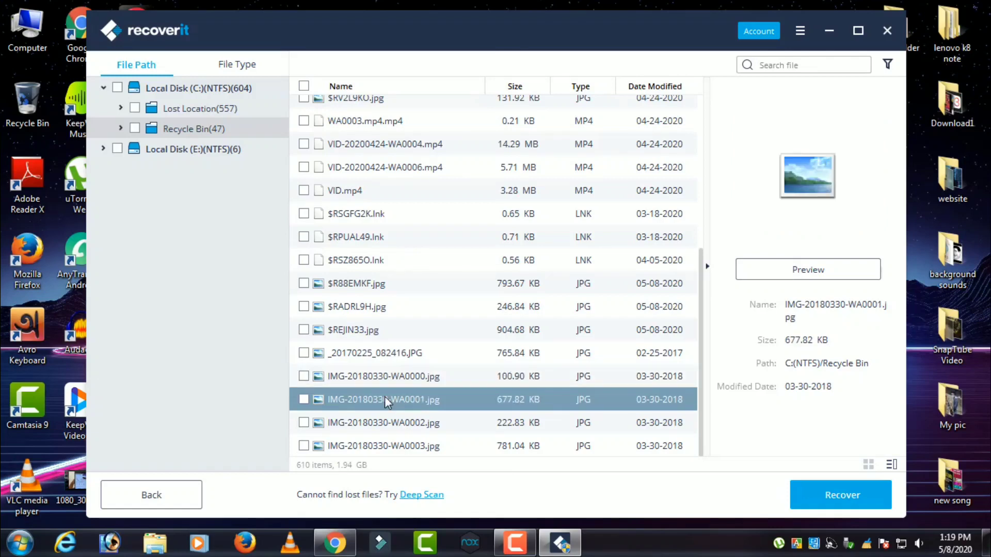
{"action": "left_click", "coordinate": [387, 423]}
{"action": "left_click", "coordinate": [387, 444]}
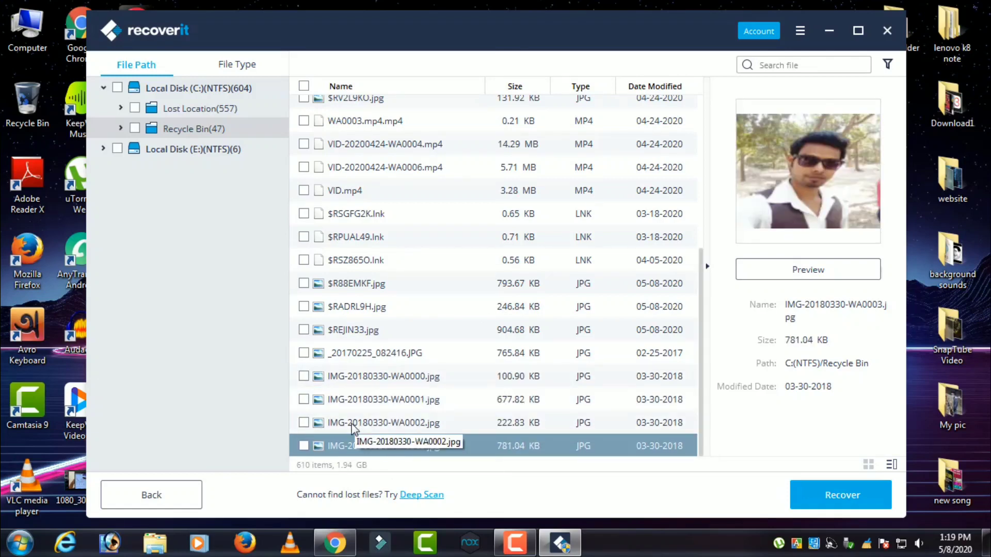
- Mark _20170225_082416.JPG and IMG-20180330-WA0000.jpg through IMG-20180330-WA0003.jpg for recovery
{"action": "left_click", "coordinate": [304, 354]}
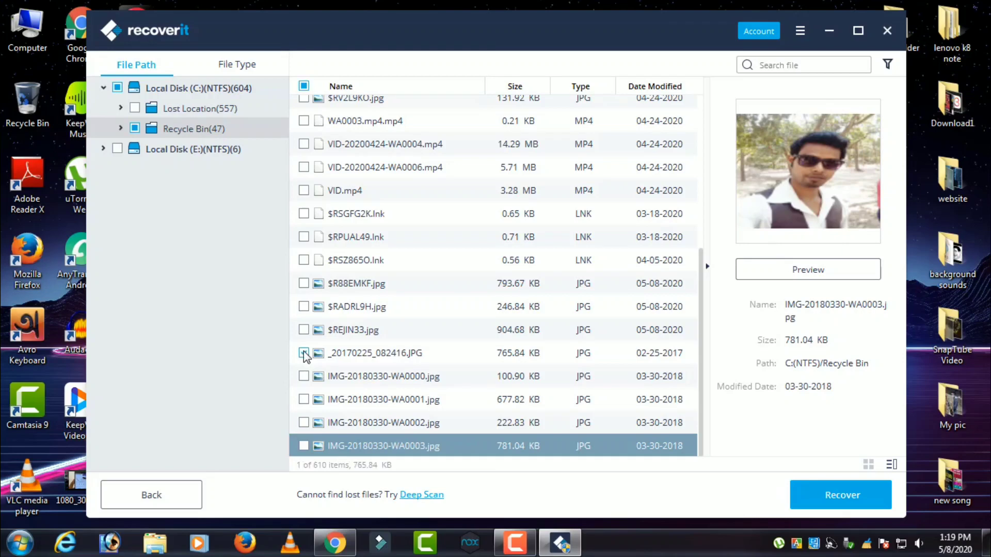
{"action": "left_click", "coordinate": [304, 376]}
{"action": "left_click", "coordinate": [304, 400]}
{"action": "left_click", "coordinate": [304, 422]}
{"action": "left_click", "coordinate": [304, 446]}
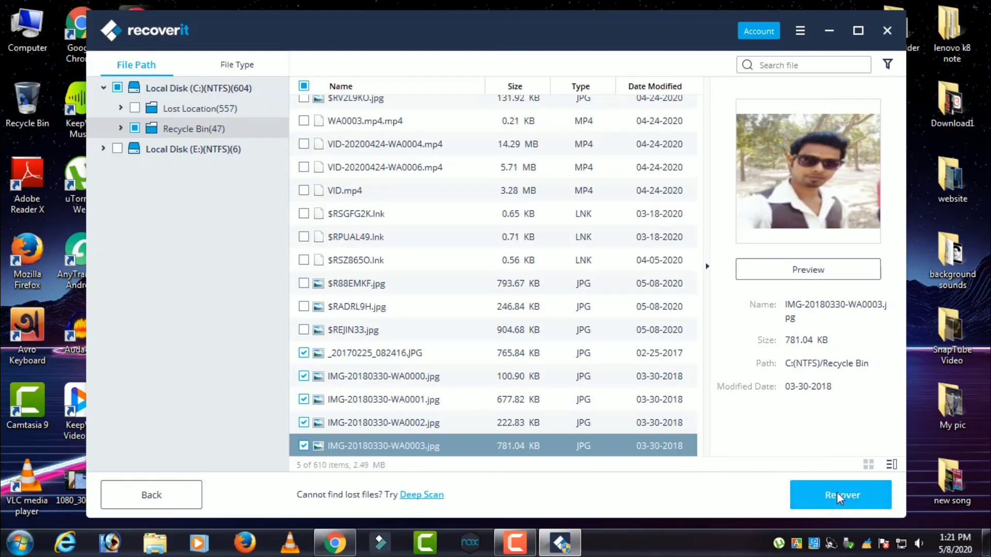
- Recover the marked photos into a new folder on Local Disk (E:), naming the folder with a person's first name
{"action": "left_click", "coordinate": [841, 494]}
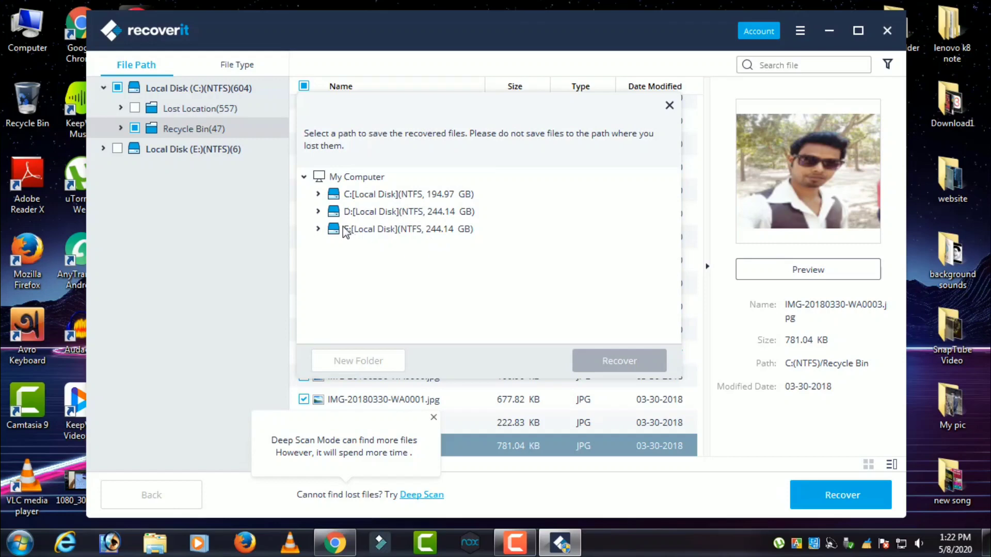
{"action": "left_click", "coordinate": [437, 236]}
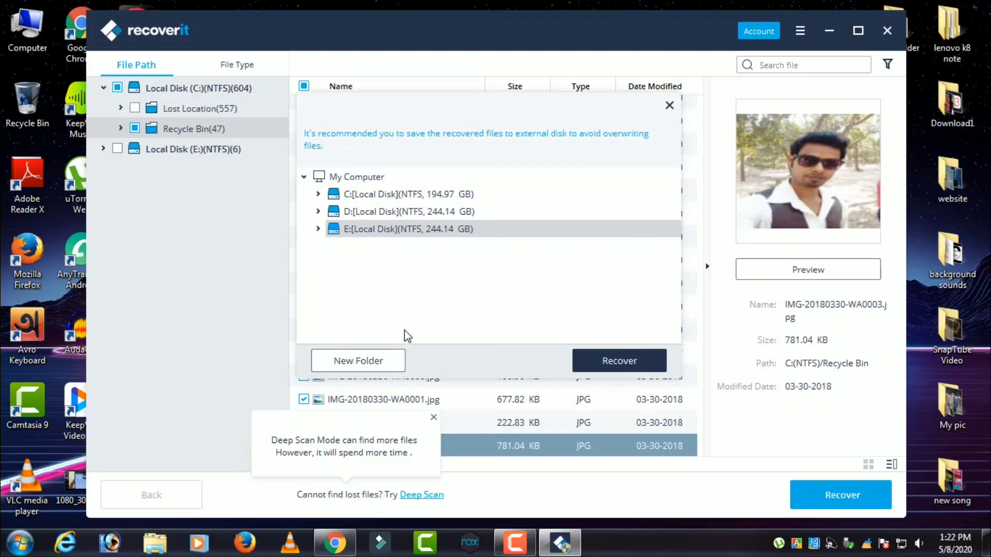
{"action": "left_click", "coordinate": [346, 363]}
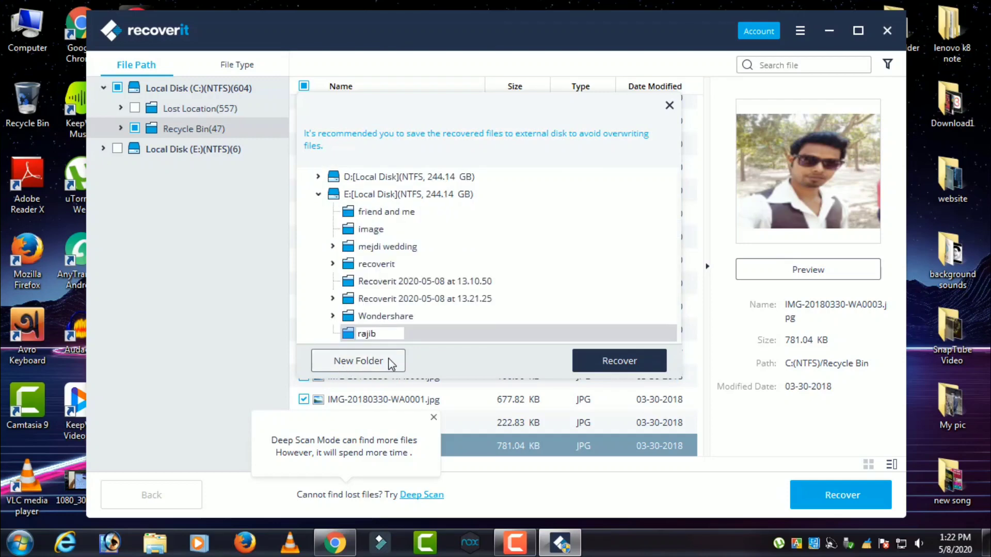
{"action": "left_click", "coordinate": [603, 357]}
{"action": "left_click", "coordinate": [531, 283]}
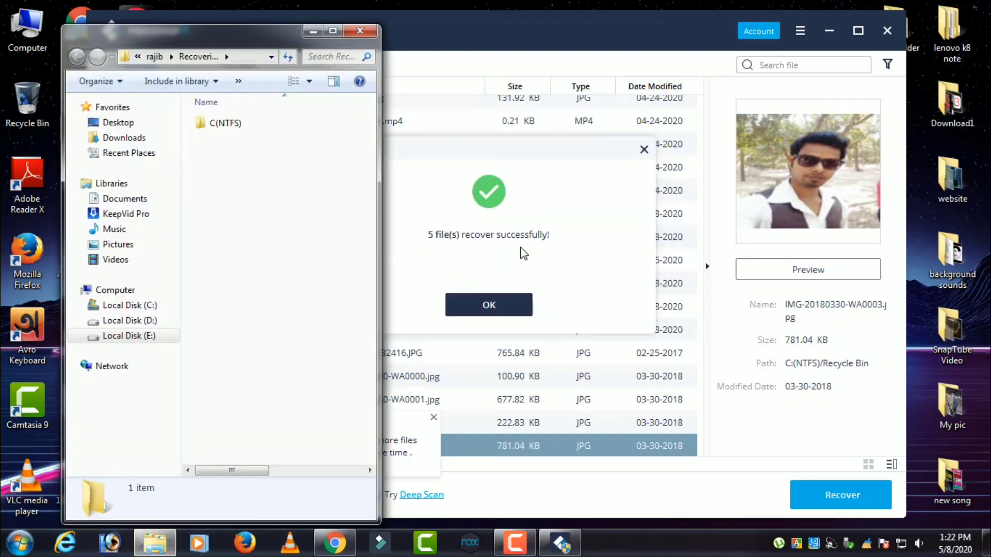
{"action": "left_click", "coordinate": [488, 304]}
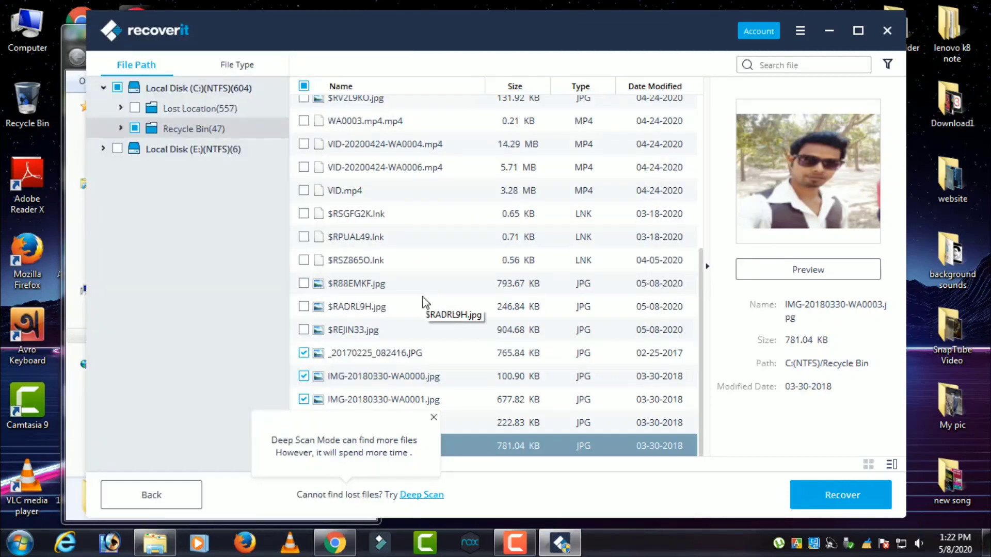
- Open the Recycle Bin folder inside the recovered C(NTFS) folder and view the recovered photos in Windows Photo Viewer
{"action": "double_click", "coordinate": [252, 123]}
{"action": "double_click", "coordinate": [256, 124]}
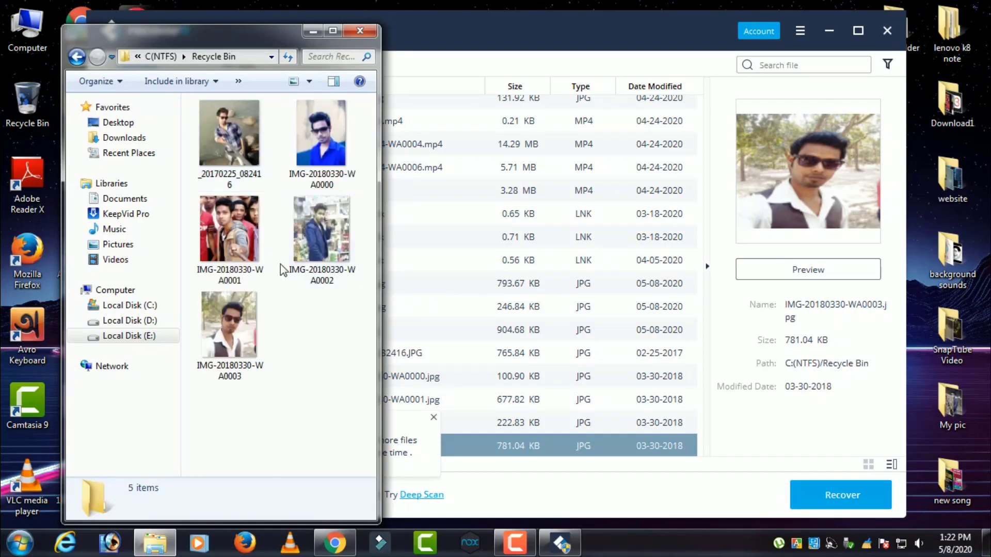
{"action": "double_click", "coordinate": [237, 151]}
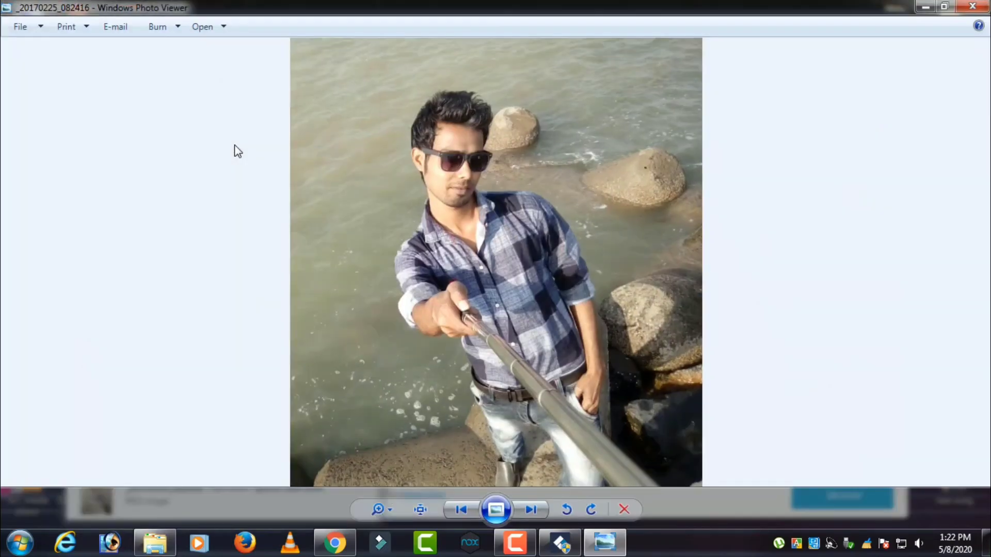
{"action": "left_click", "coordinate": [526, 504]}
{"action": "left_click", "coordinate": [525, 506]}
{"action": "left_click", "coordinate": [525, 507]}
{"action": "left_click", "coordinate": [972, 7]}
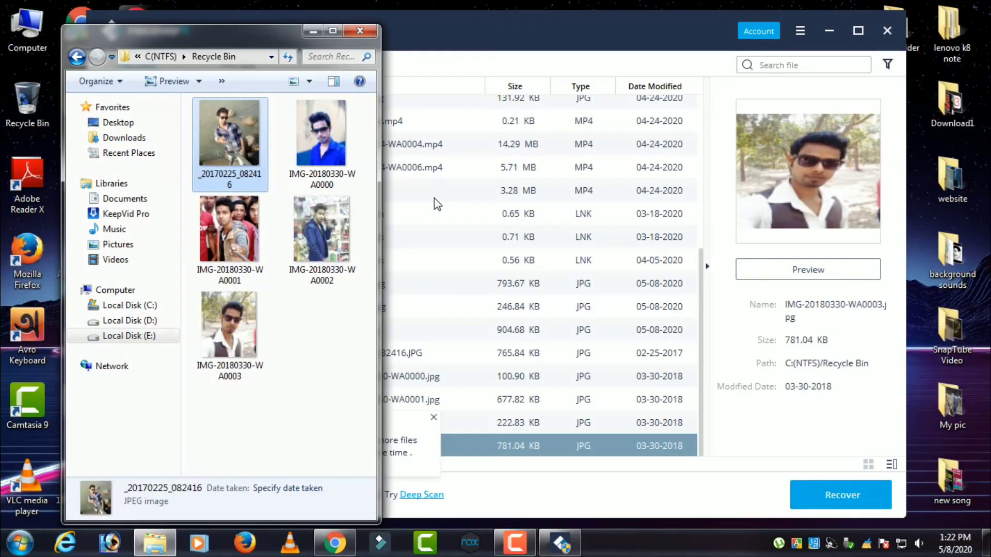
- Move all five recovered photos from the recovery folder to the desktop
{"action": "key", "text": "ctrl+a"}
{"action": "right_click", "coordinate": [219, 129]}
{"action": "key", "text": "Escape"}
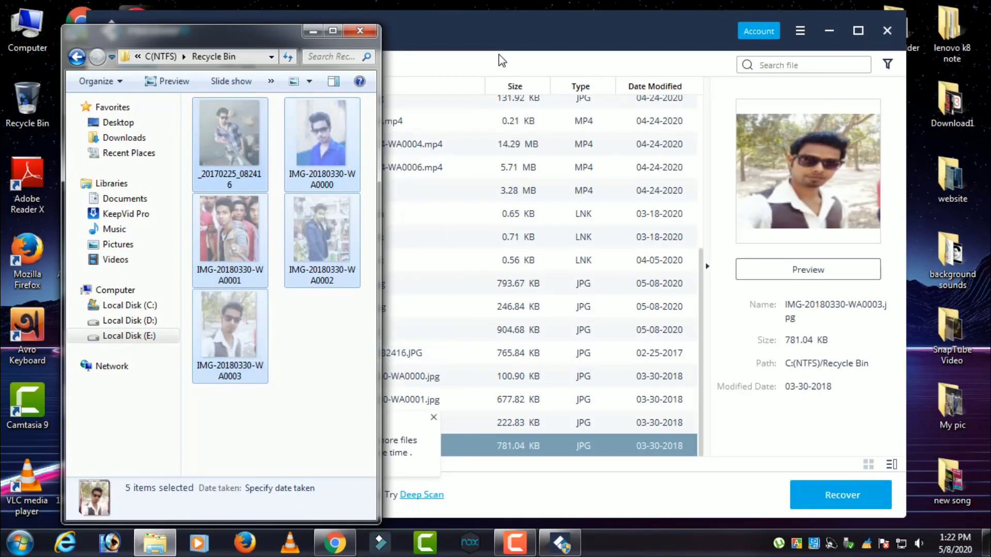
{"action": "left_click", "coordinate": [829, 30]}
{"action": "right_click", "coordinate": [813, 103]}
{"action": "left_click", "coordinate": [836, 165]}
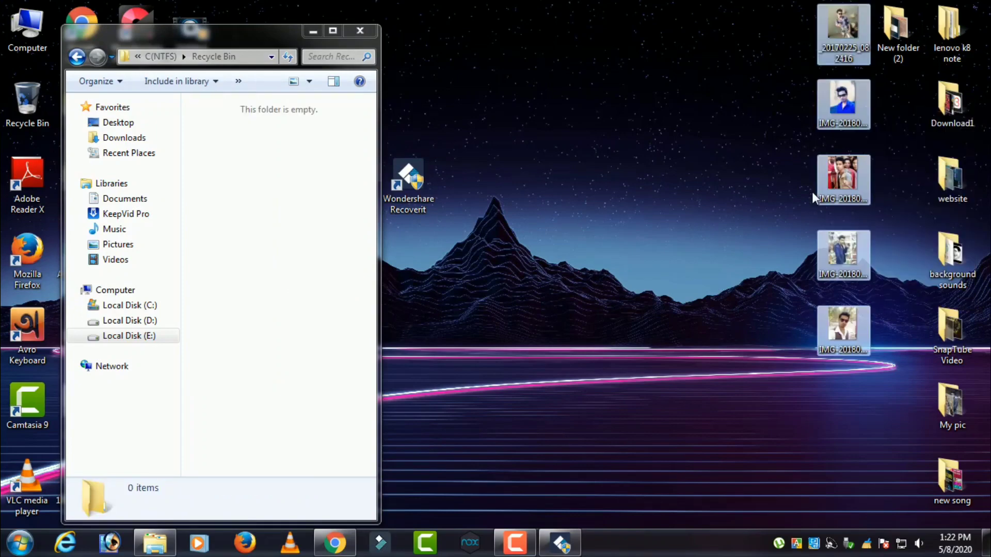
- Exit the scan results in Recoverit without saving them and close the program
{"action": "left_click", "coordinate": [560, 541]}
{"action": "left_click", "coordinate": [98, 494]}
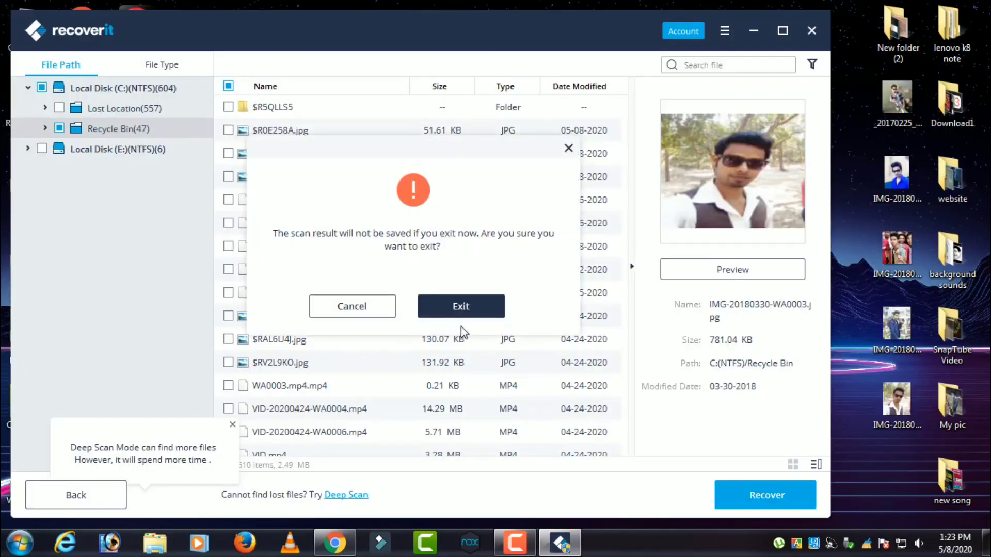
{"action": "left_click", "coordinate": [457, 309]}
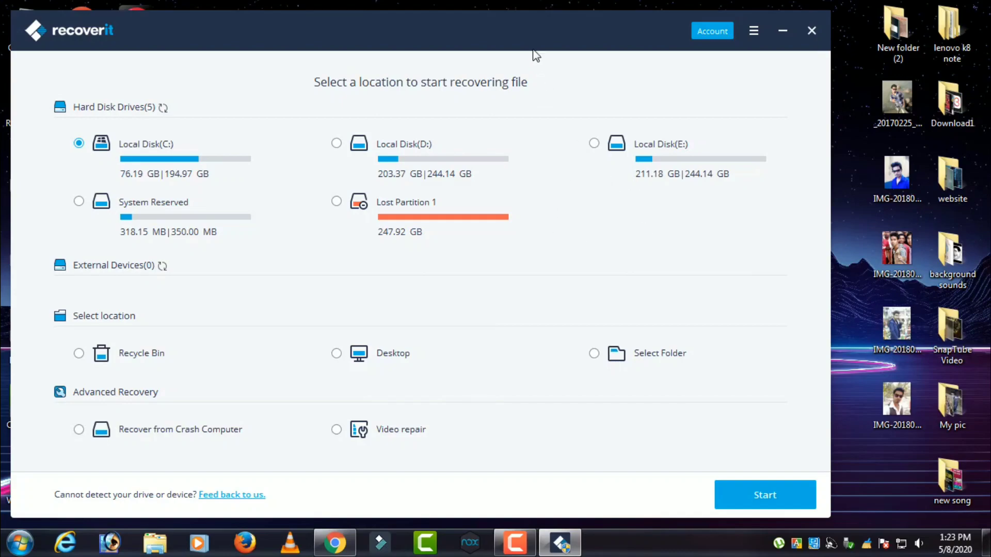
{"action": "key", "text": "alt+F4"}
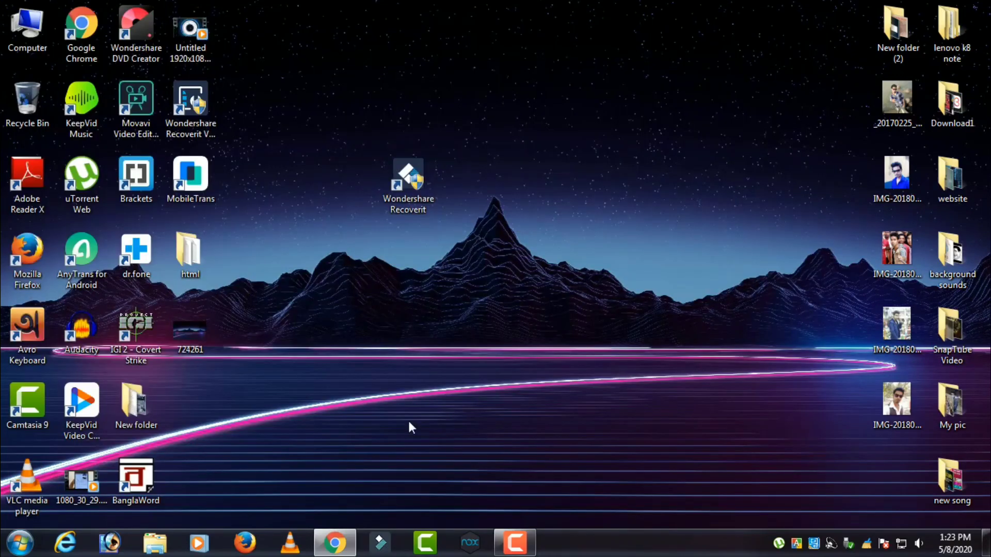
- Review the Recoverit web page's recovery features in Chrome, then minimise the browser
{"action": "left_click", "coordinate": [335, 543]}
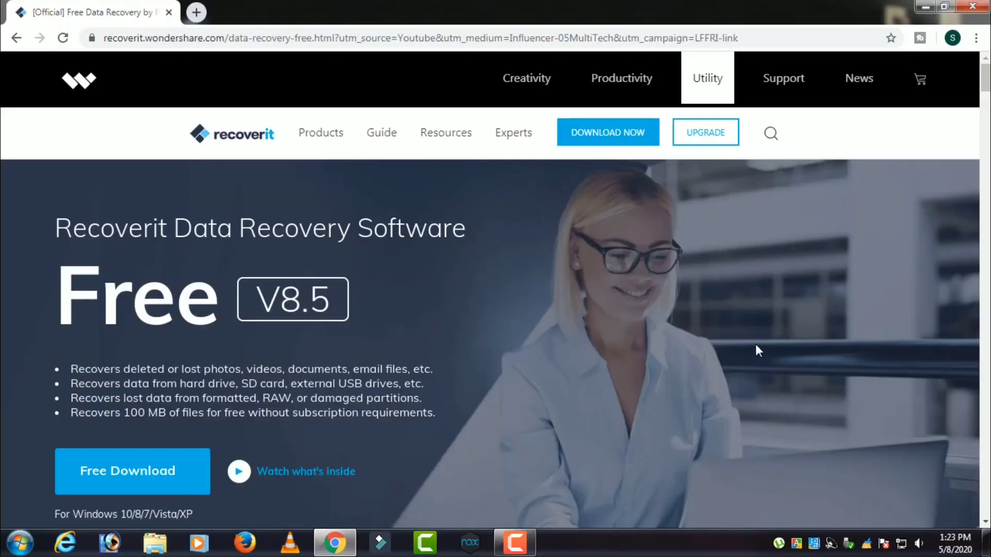
{"action": "scroll", "coordinate": [757, 347], "scroll_direction": "down", "scroll_amount": 10}
{"action": "scroll", "coordinate": [676, 306], "scroll_direction": "down", "scroll_amount": 3}
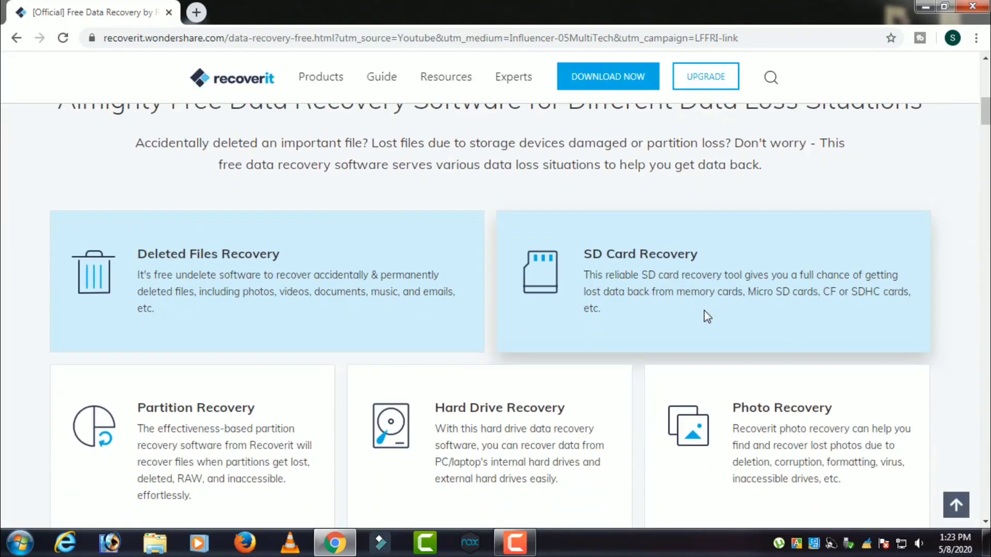
{"action": "scroll", "coordinate": [621, 324], "scroll_direction": "up", "scroll_amount": 15}
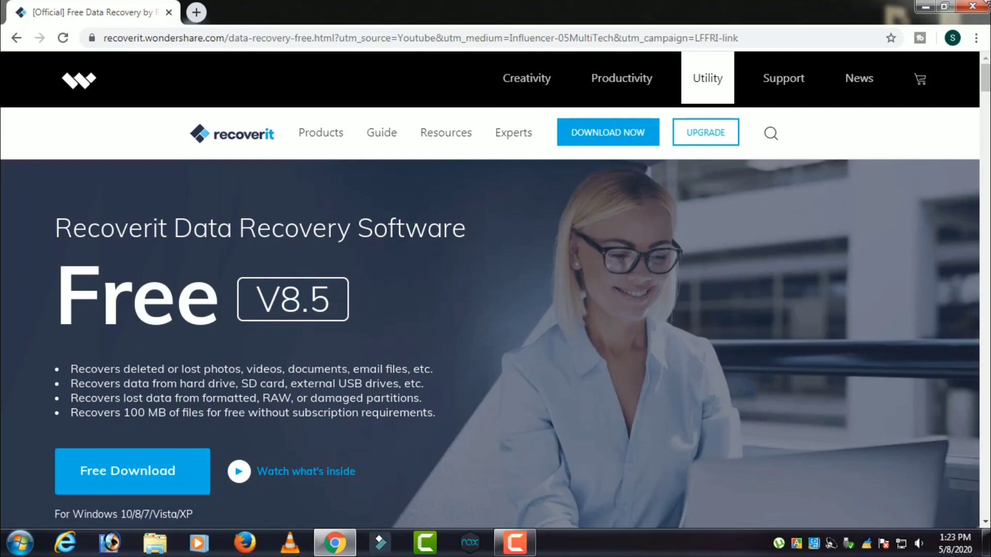
{"action": "left_click", "coordinate": [925, 6]}
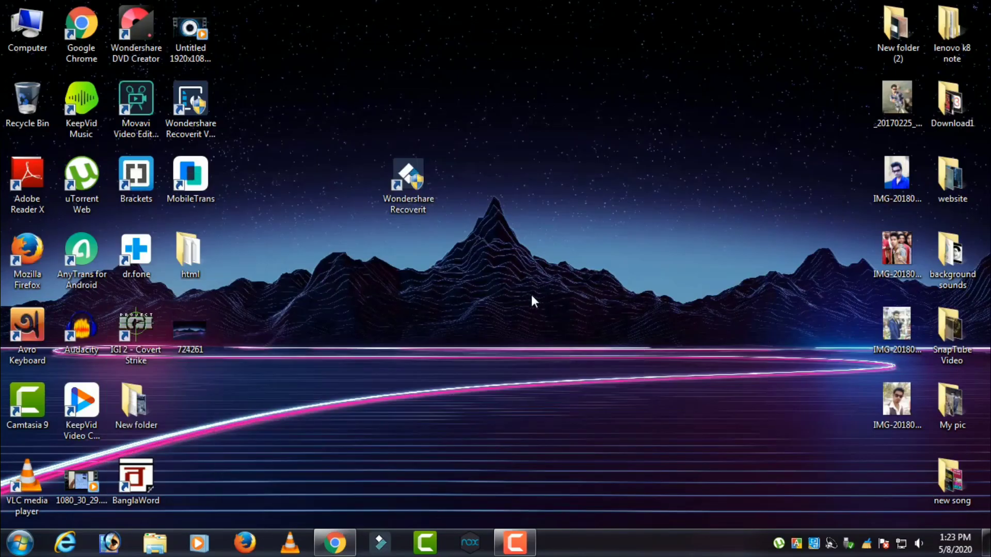